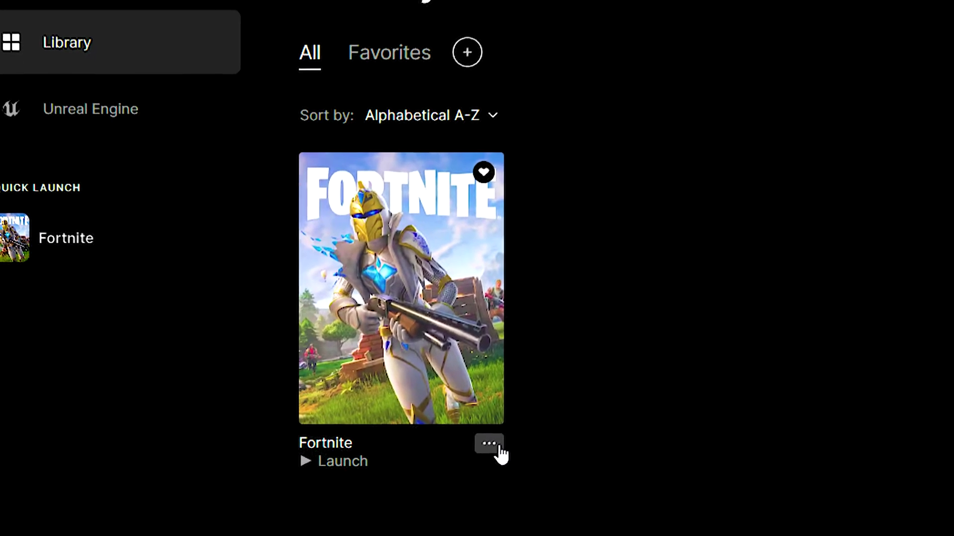
# Bring up Fortnite's installation options from its Library tile menu.
pyautogui.click(492, 445)
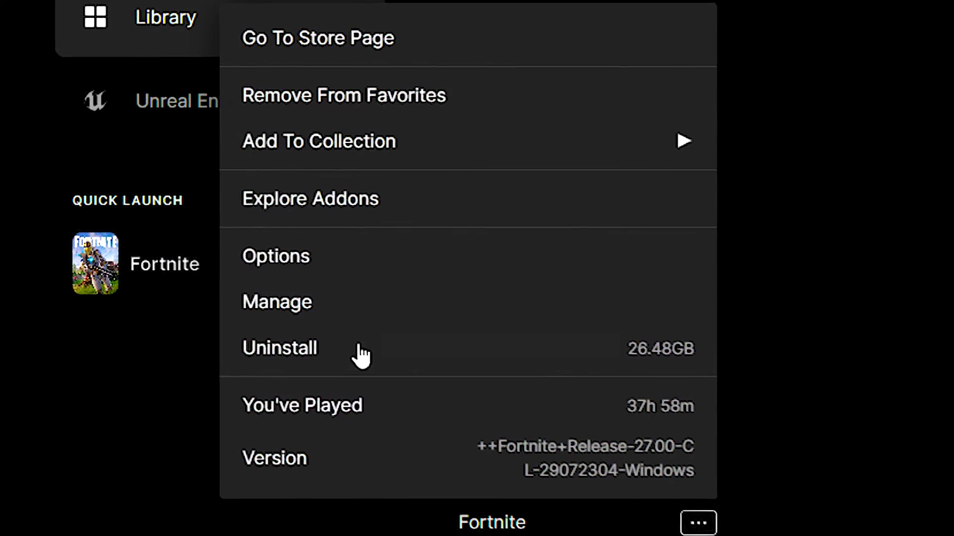
pyautogui.click(382, 298)
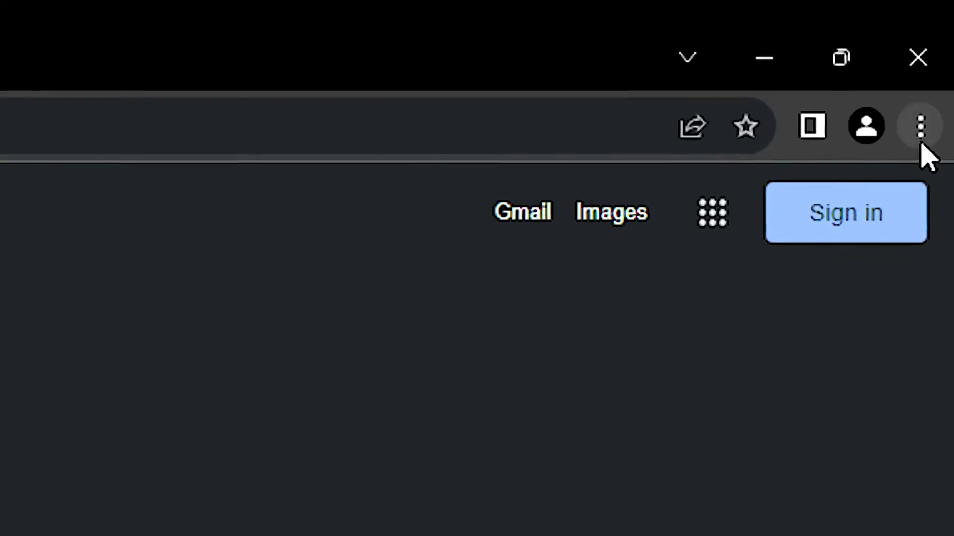
# Go to the System section of Chrome's settings from the browser's main menu.
pyautogui.click(917, 138)
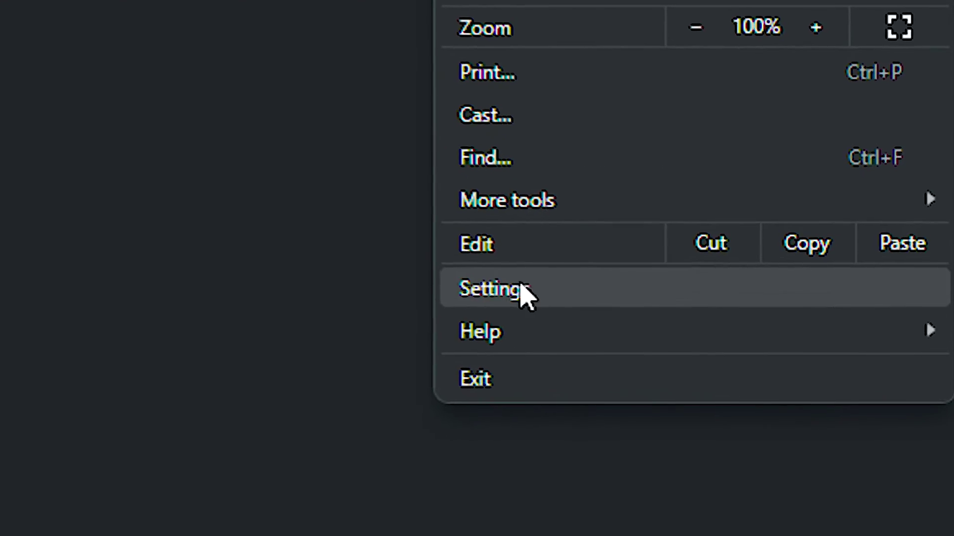
pyautogui.click(519, 288)
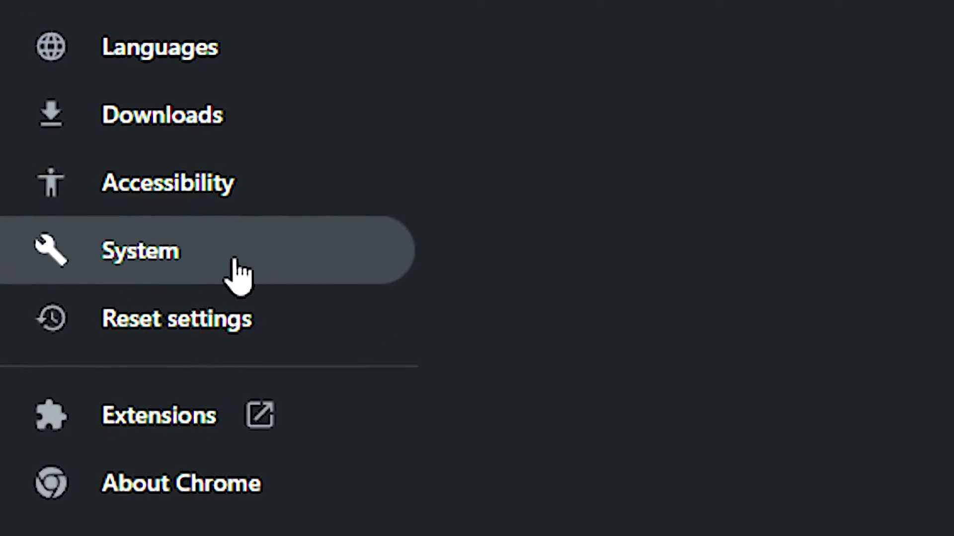
pyautogui.click(230, 272)
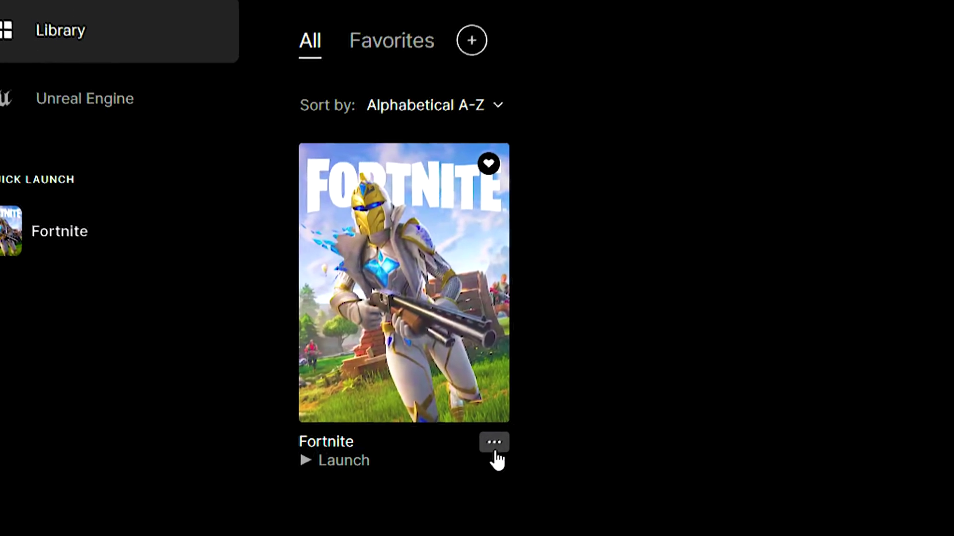
# Open Fortnite's install location in File Explorer through its Manage settings.
pyautogui.click(520, 407)
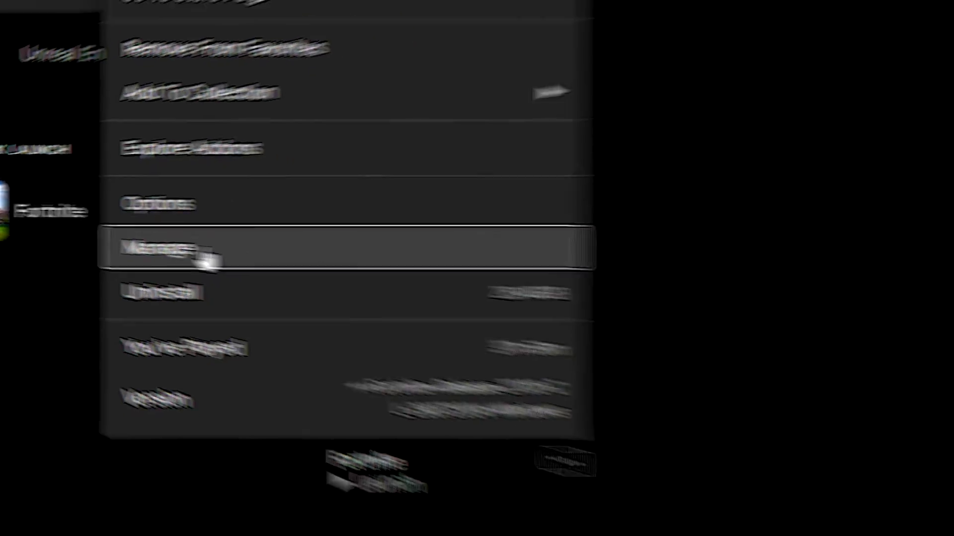
pyautogui.click(201, 254)
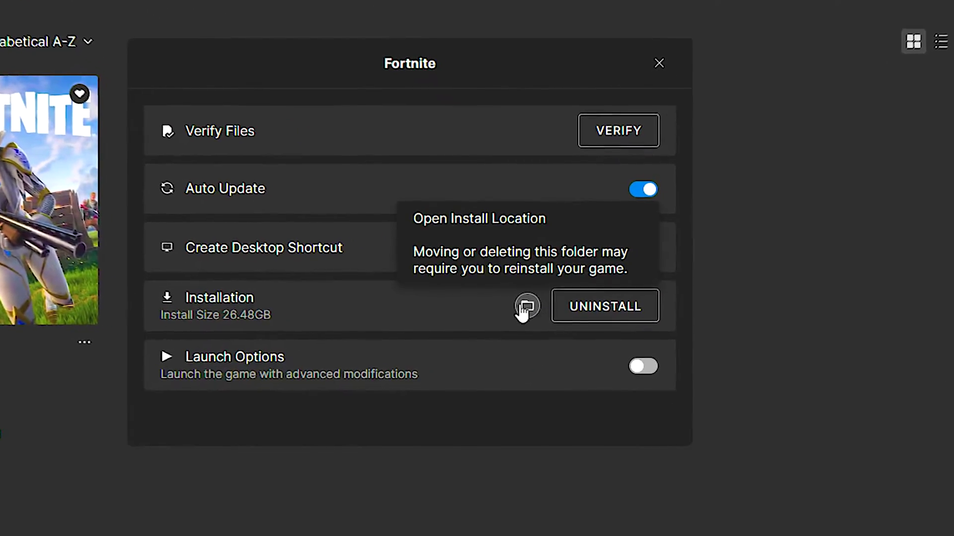
pyautogui.click(566, 287)
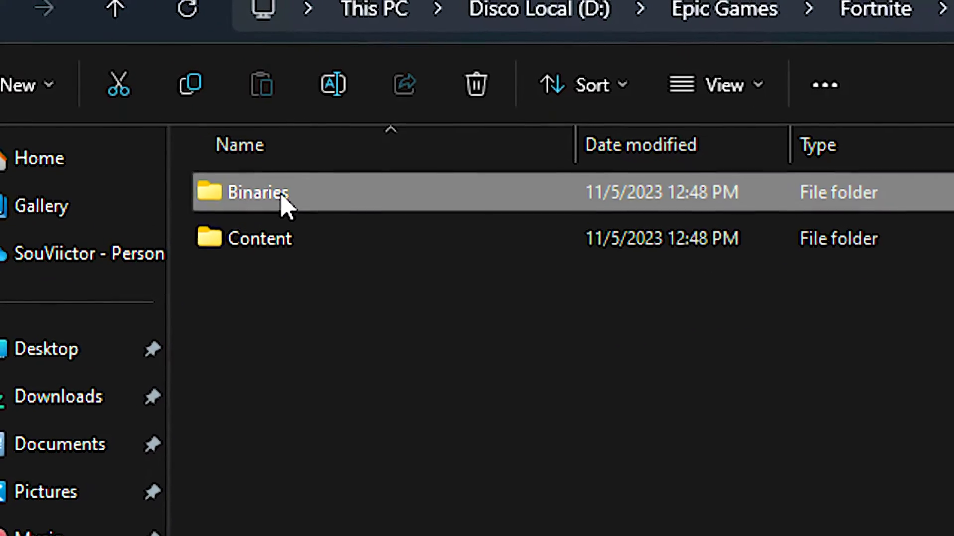
# In Binaries\Win64, disable fullscreen optimizations for FortniteClient-Win64-Shipping and apply the change.
pyautogui.doubleClick(270, 186)
pyautogui.doubleClick(263, 229)
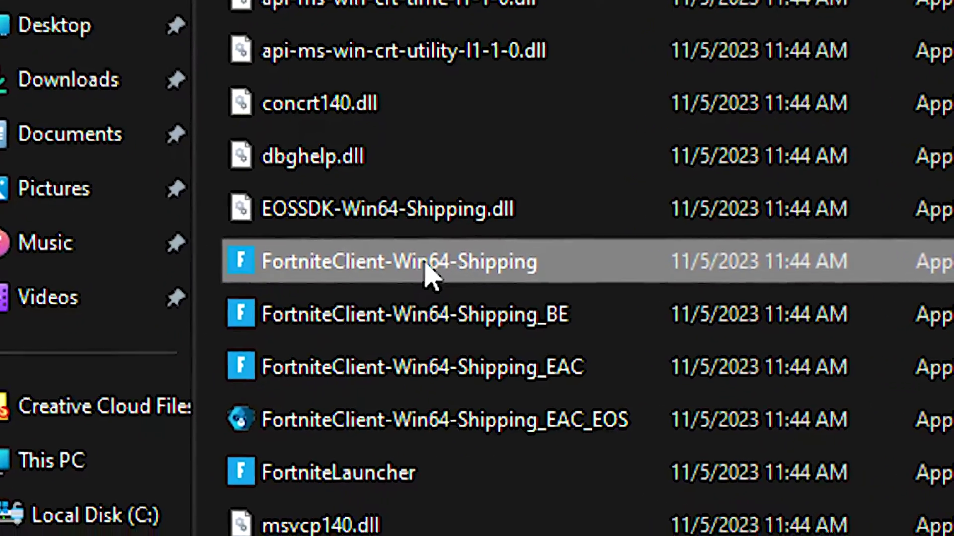
pyautogui.rightClick(389, 277)
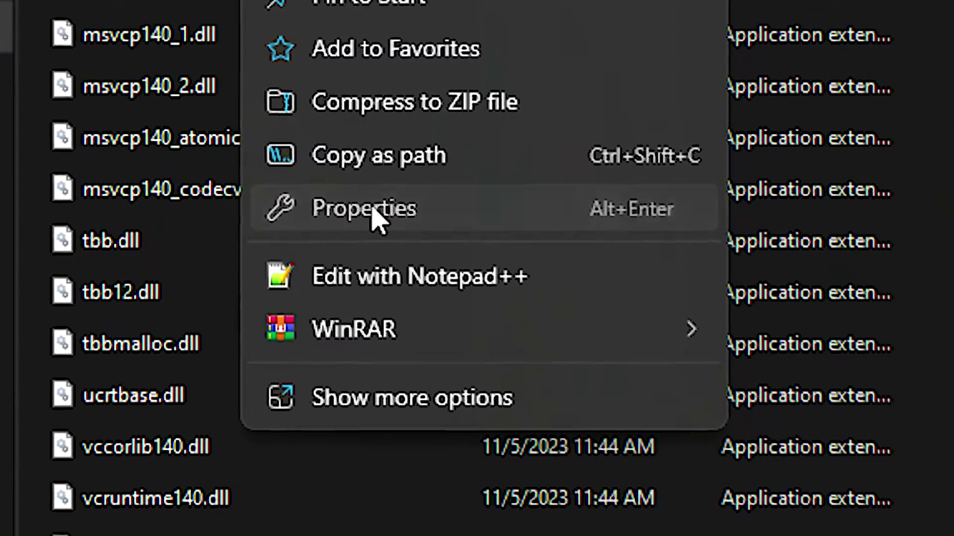
pyautogui.click(343, 197)
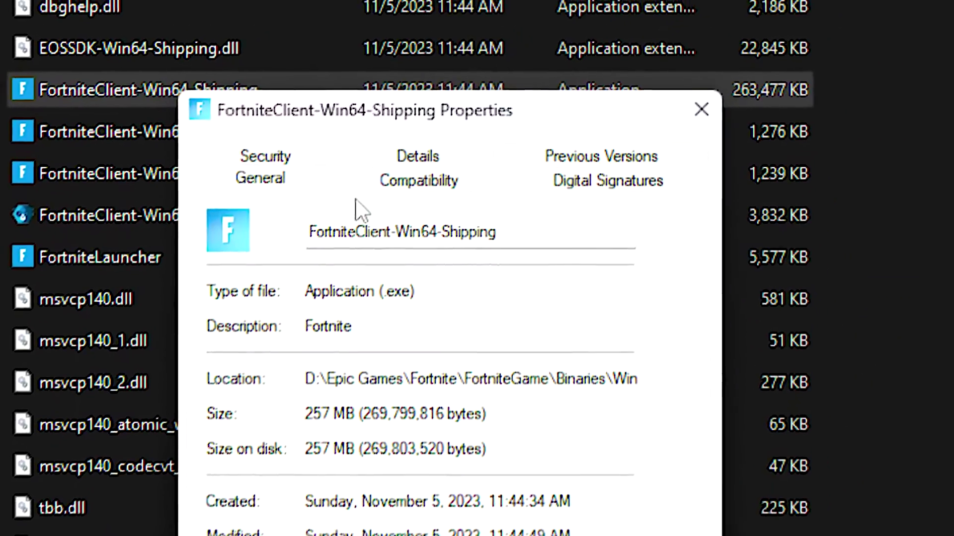
pyautogui.click(450, 164)
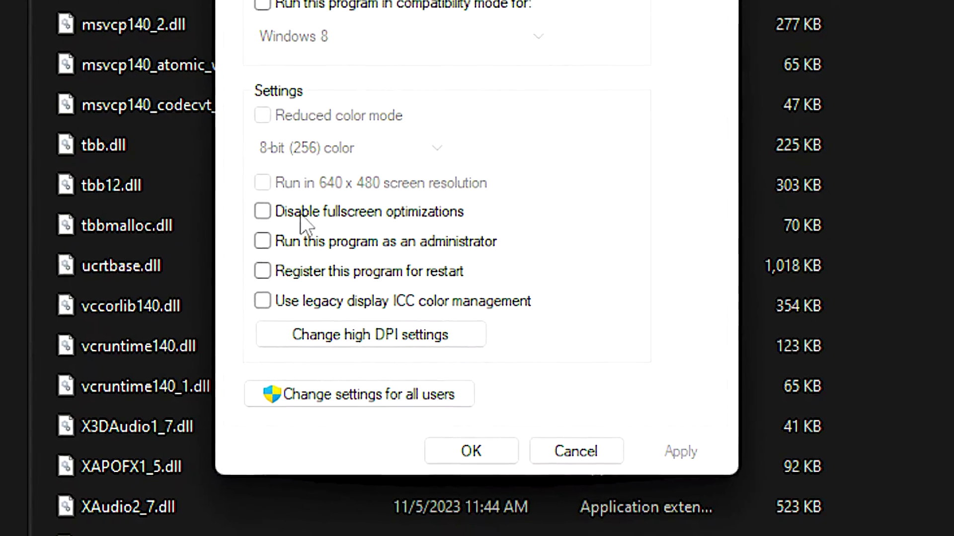
pyautogui.click(347, 252)
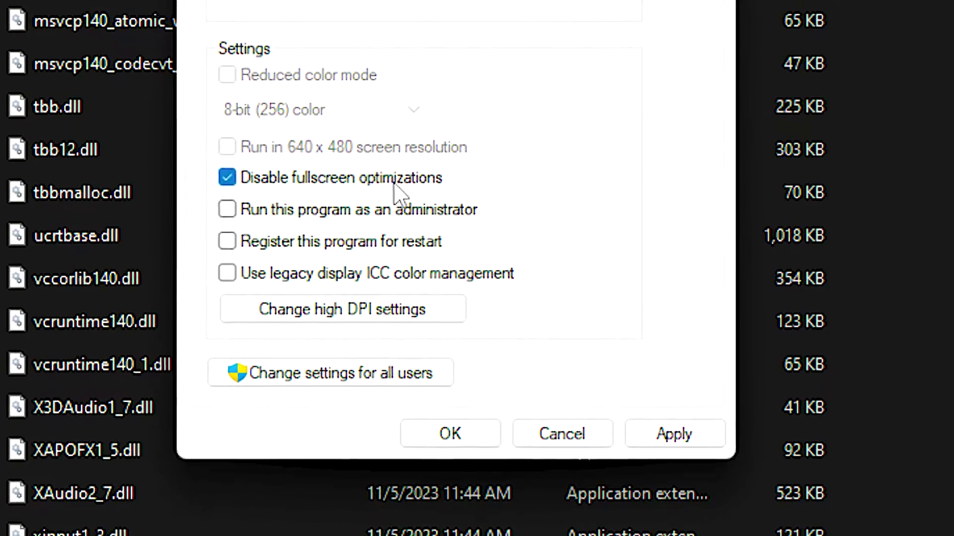
pyautogui.click(673, 437)
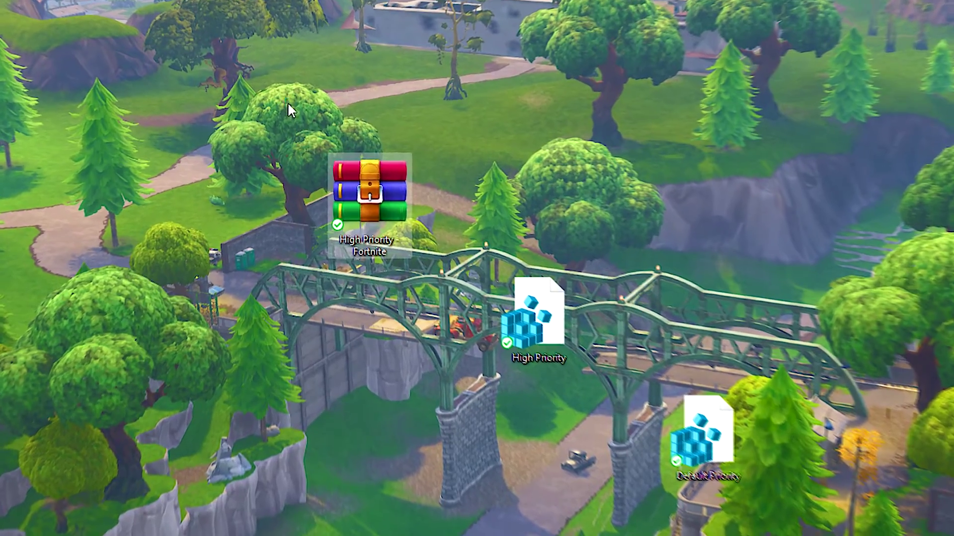
# Merge High Priority.reg into the registry, confirming and dismissing the success message.
pyautogui.moveTo(287, 102); pyautogui.dragTo(406, 246)
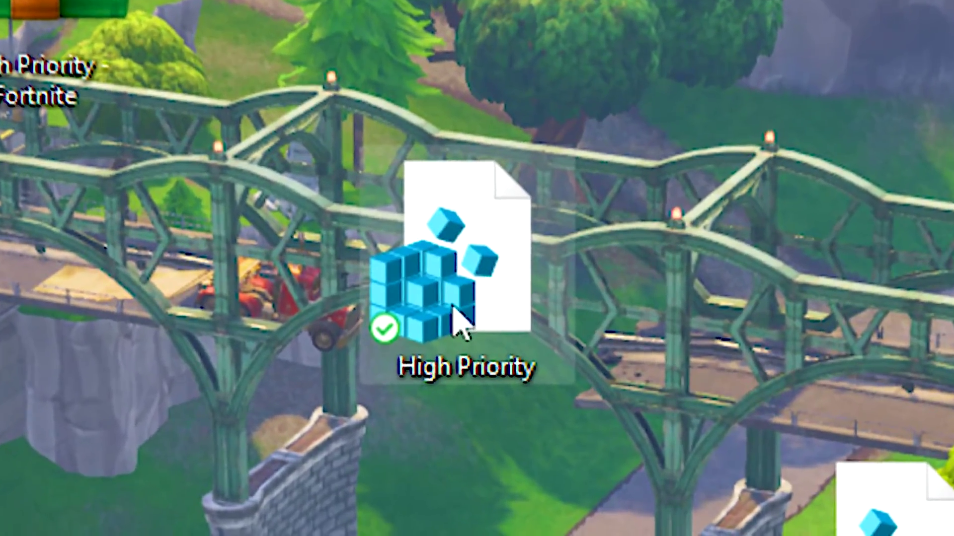
pyautogui.rightClick(444, 287)
pyautogui.click(315, 381)
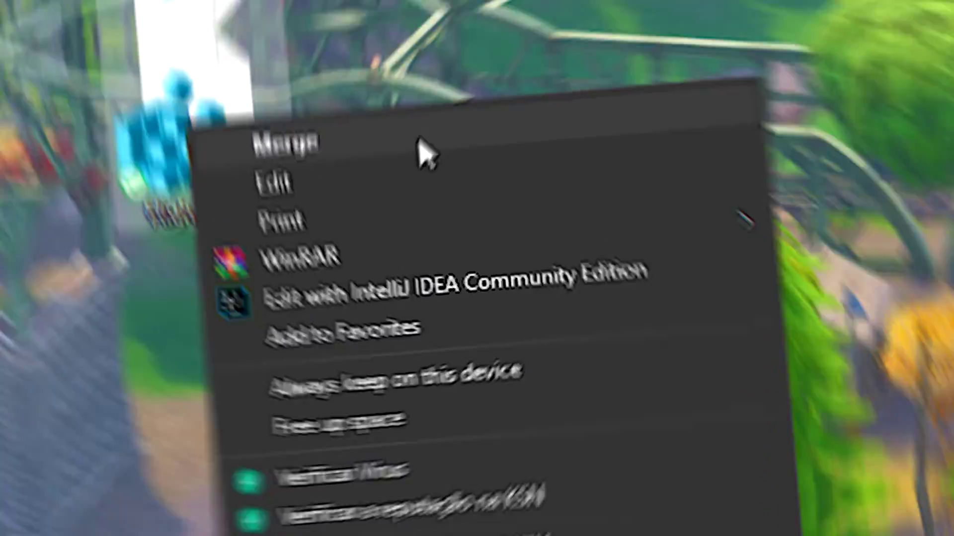
pyautogui.click(418, 144)
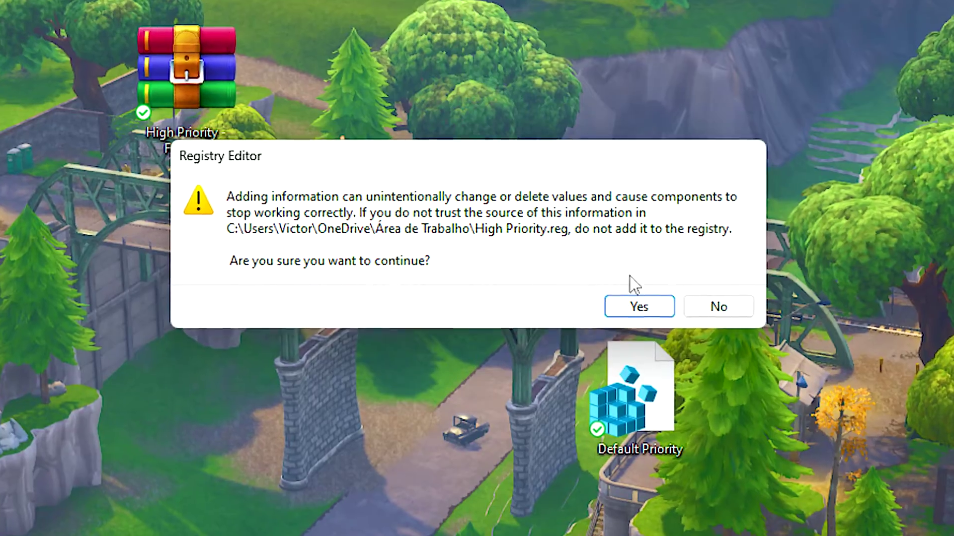
pyautogui.click(648, 313)
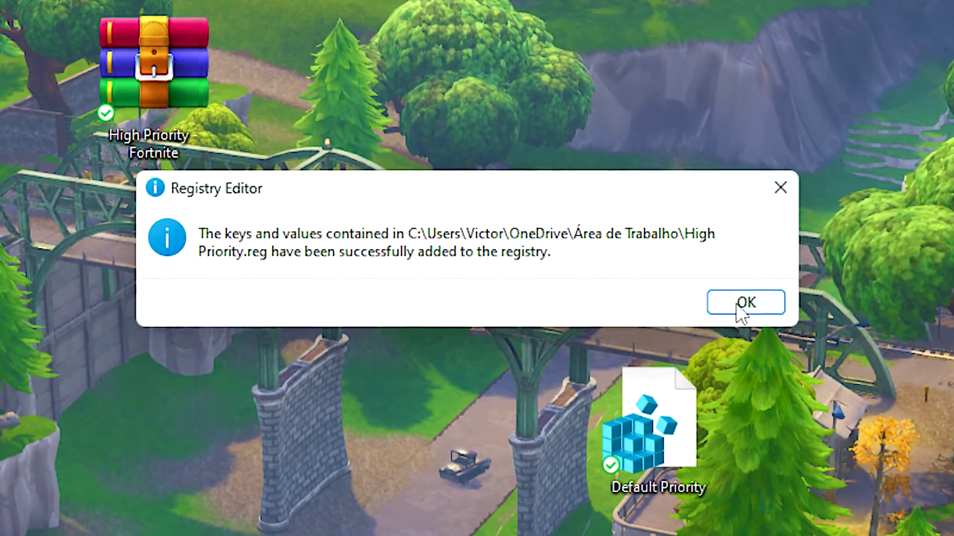
pyautogui.click(755, 298)
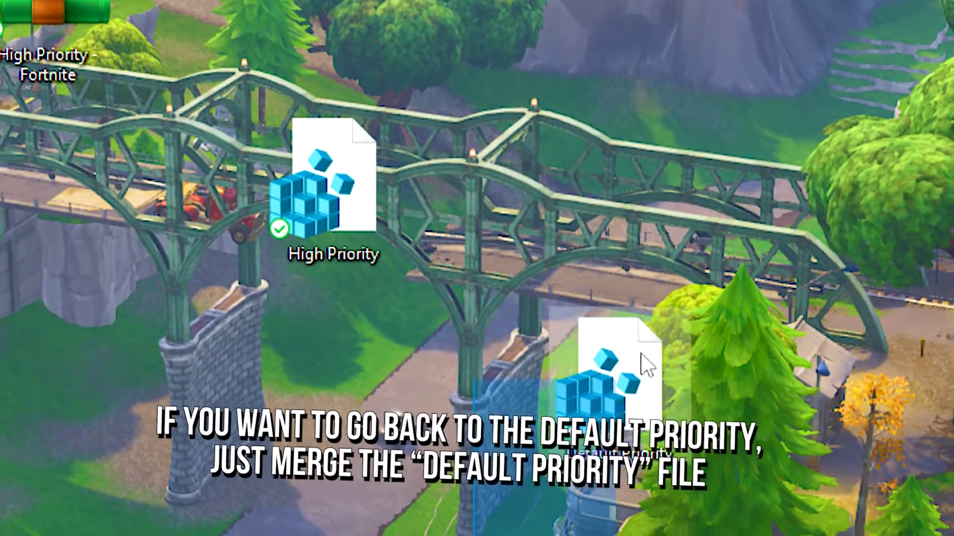
pyautogui.moveTo(555, 331); pyautogui.dragTo(678, 458)
pyautogui.moveTo(612, 377); pyautogui.dragTo(470, 219)
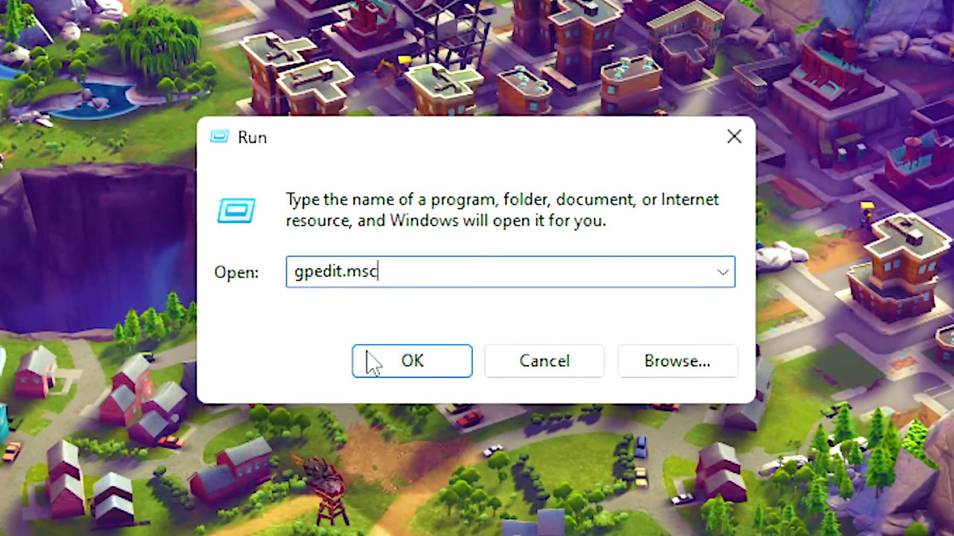
# Launch gpedit.msc and set 'Let Windows apps run in the background' to Force Deny for all apps.
pyautogui.click(416, 365)
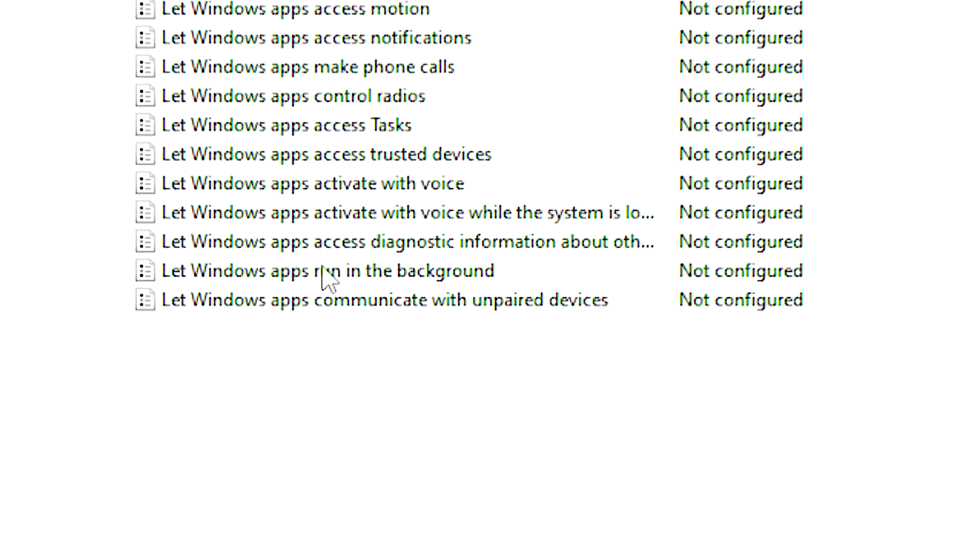
pyautogui.doubleClick(381, 262)
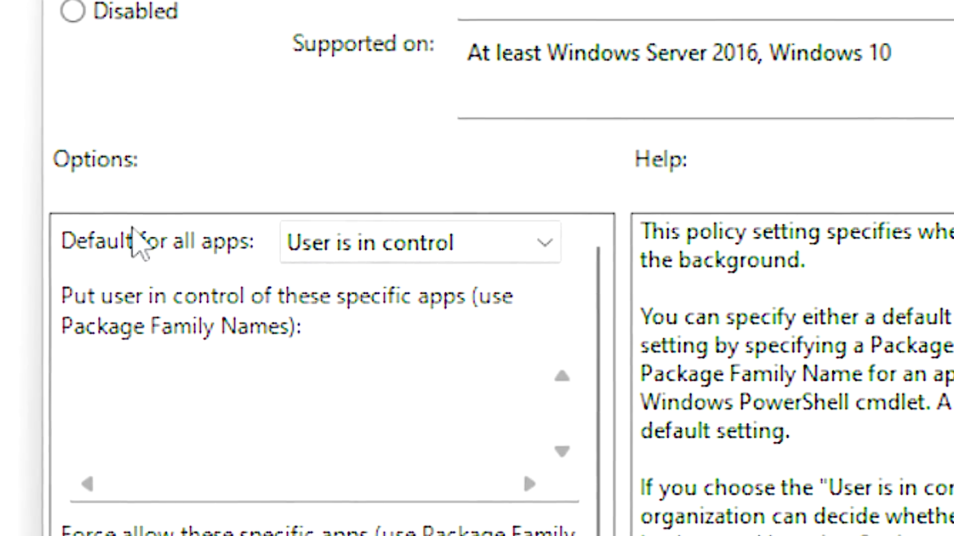
pyautogui.click(392, 340)
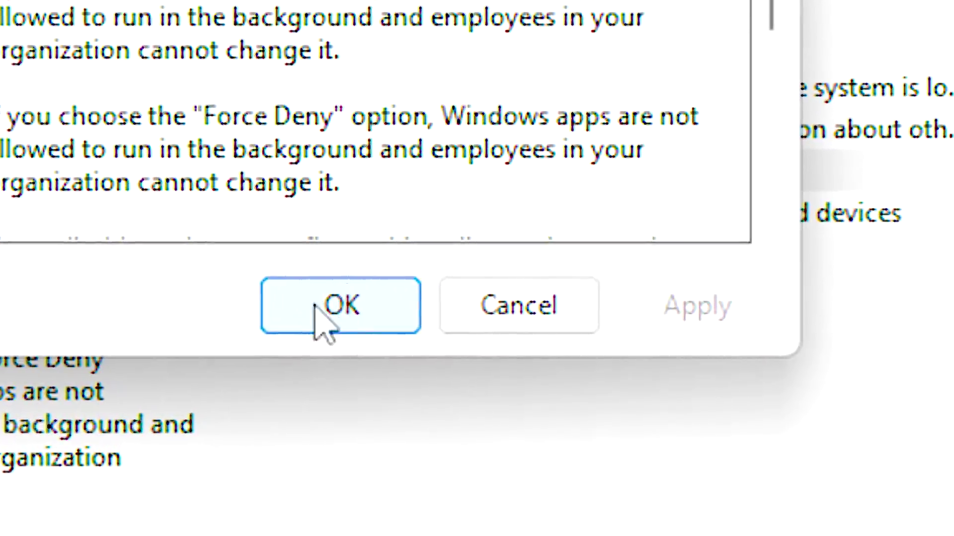
pyautogui.click(318, 306)
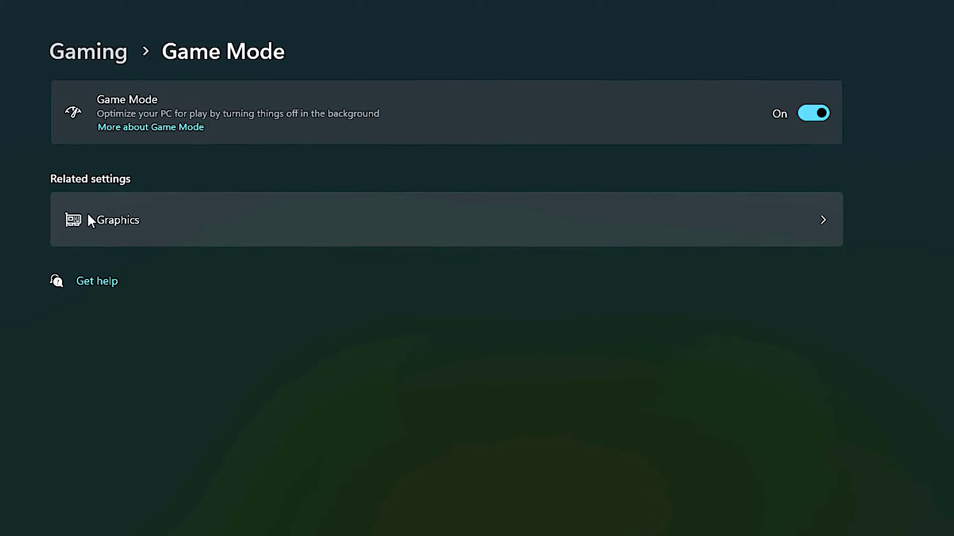
# On the Graphics page, find Fortnite and set its GPU preference to High performance.
pyautogui.click(106, 225)
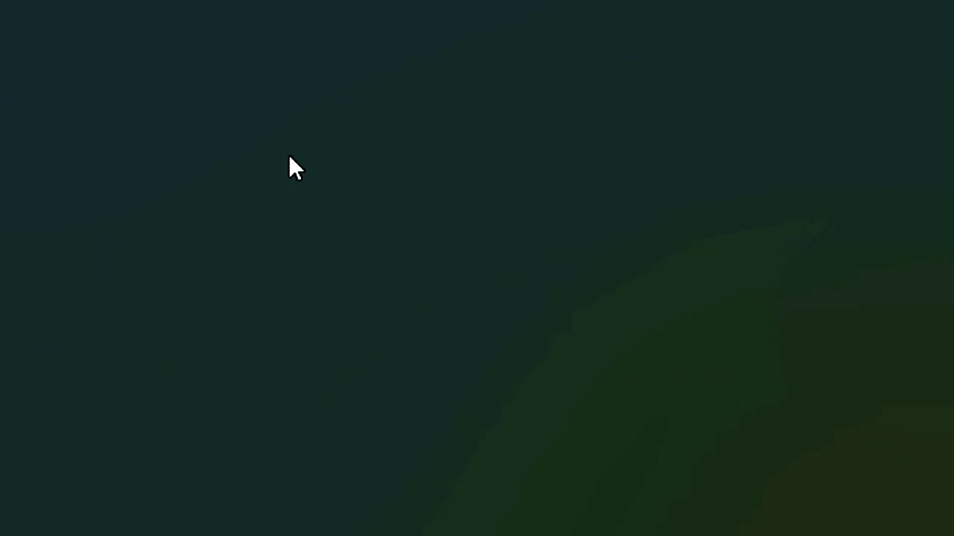
pyautogui.write('Fortnite')
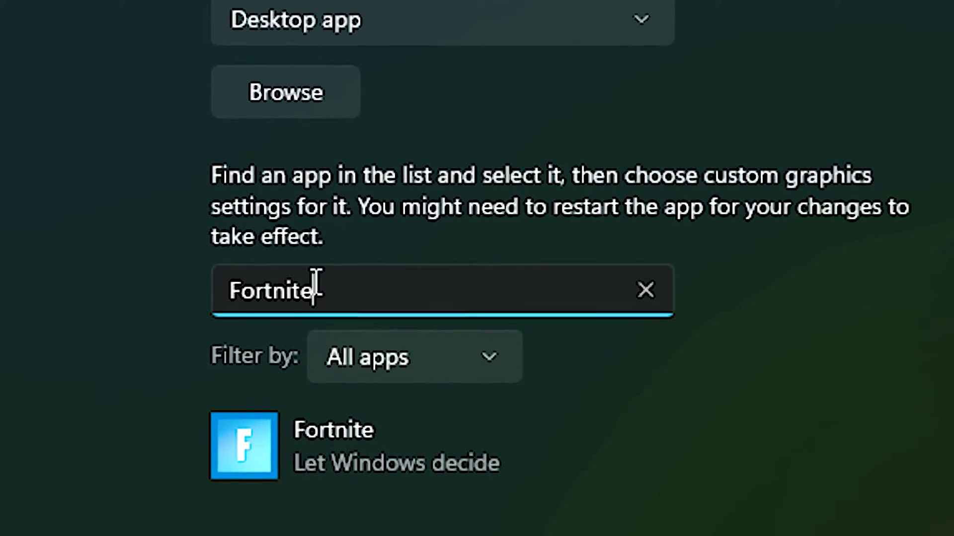
pyautogui.click(381, 245)
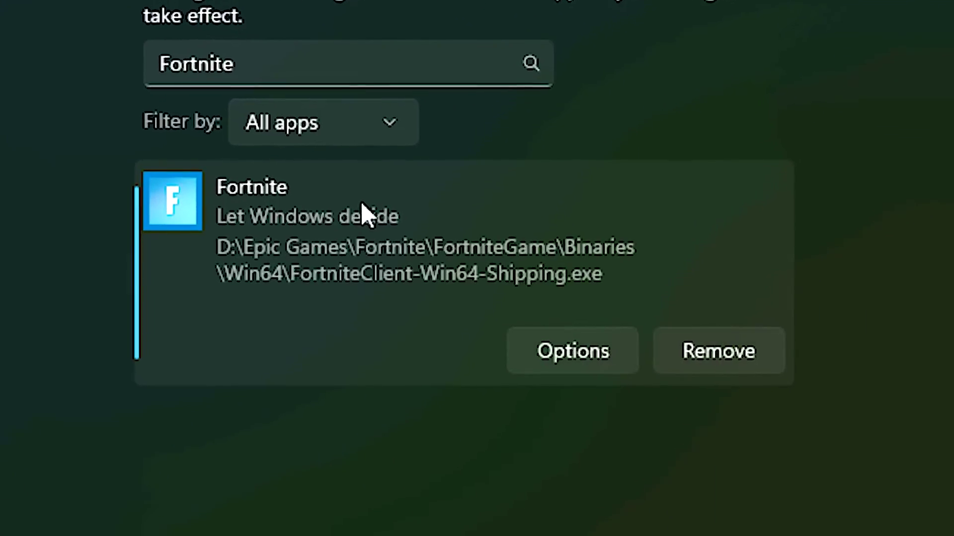
pyautogui.click(616, 350)
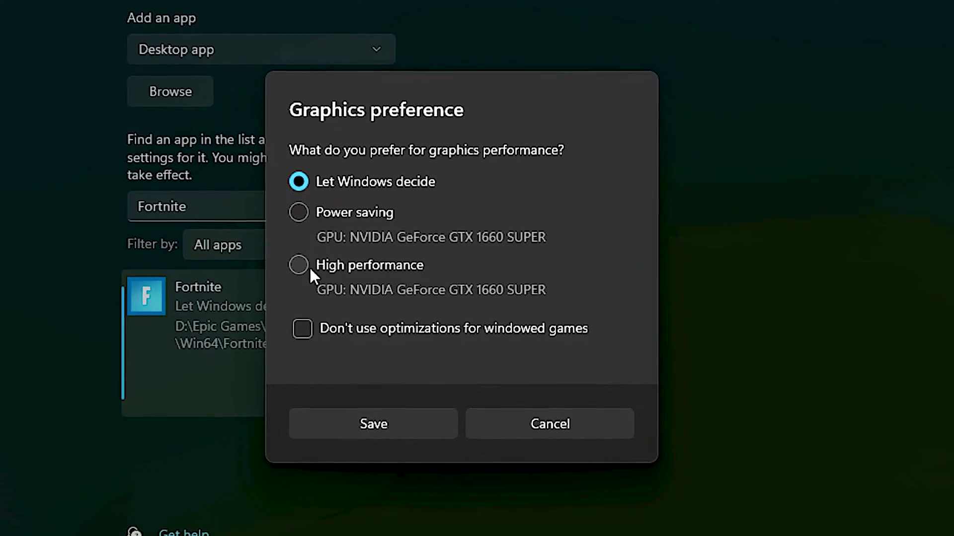
pyautogui.click(356, 258)
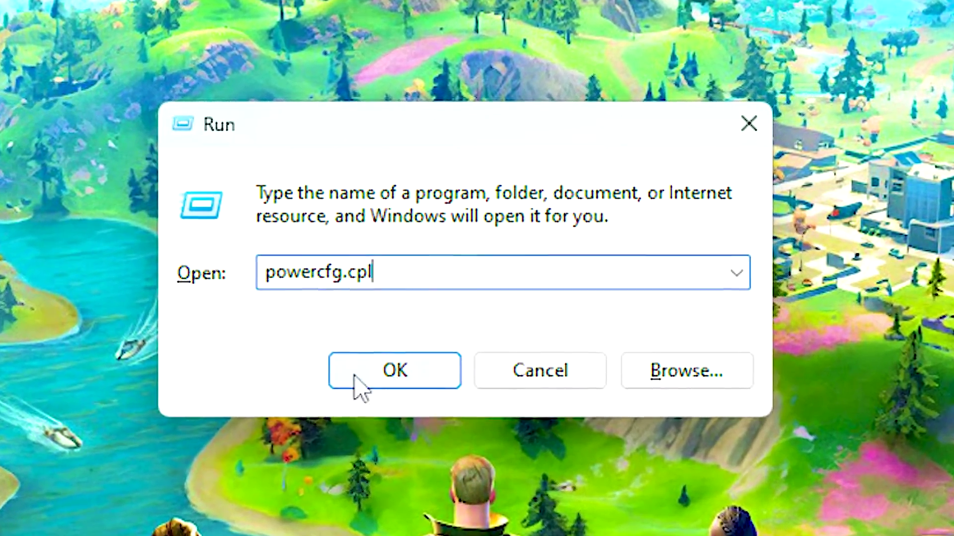
# Run powercfg.cpl to open Power Options.
pyautogui.click(426, 373)
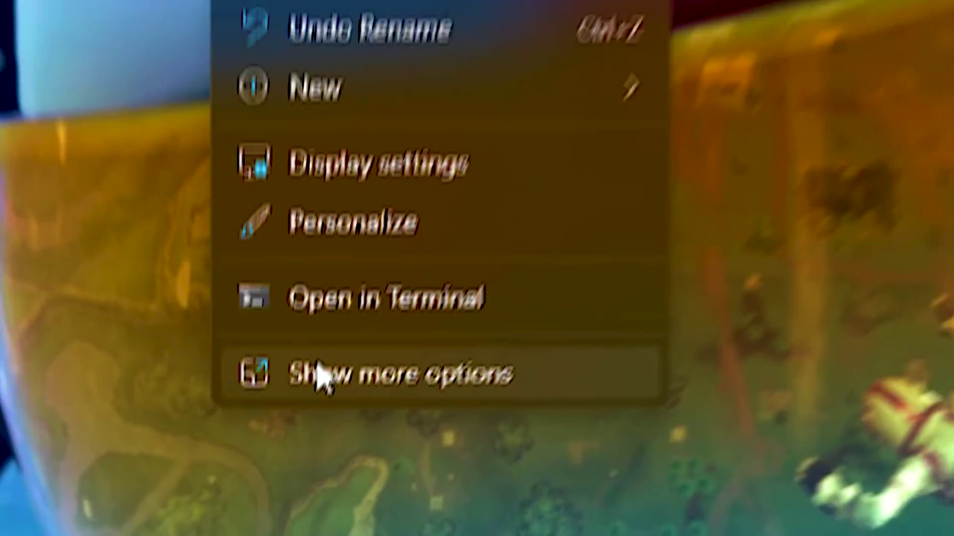
# Launch NVIDIA Control Panel from the desktop's extended context menu.
pyautogui.click(315, 374)
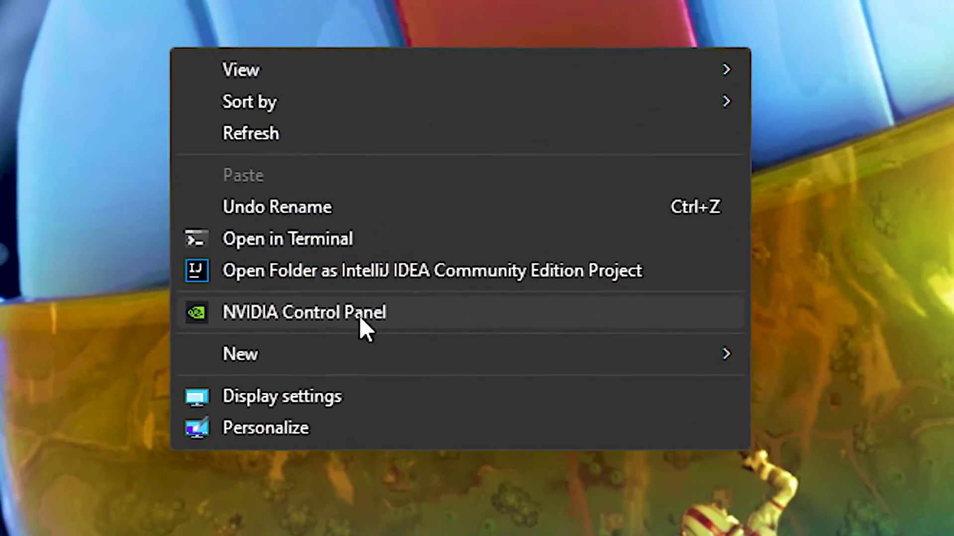
pyautogui.click(218, 317)
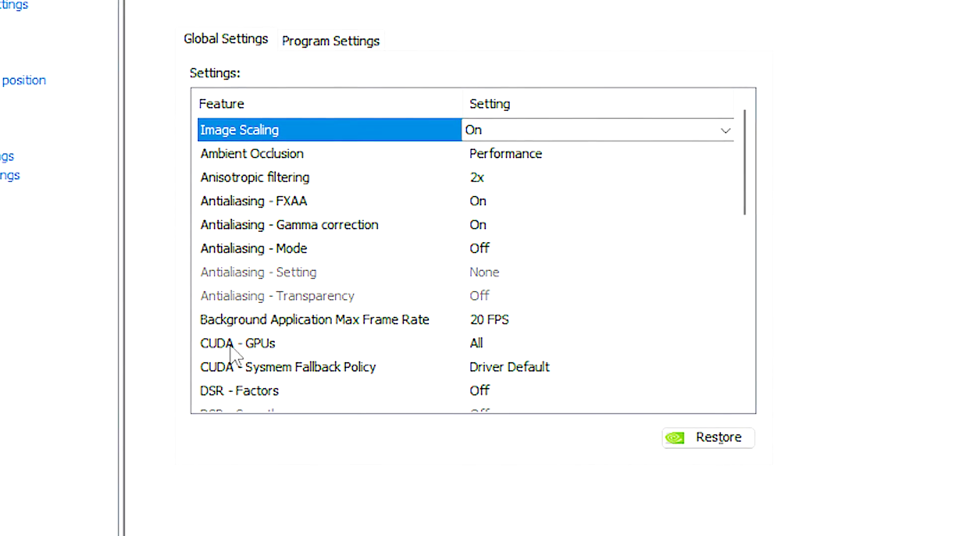
# Scroll down through the NVIDIA global 3D settings list.
pyautogui.scroll(-1, 747, 228)
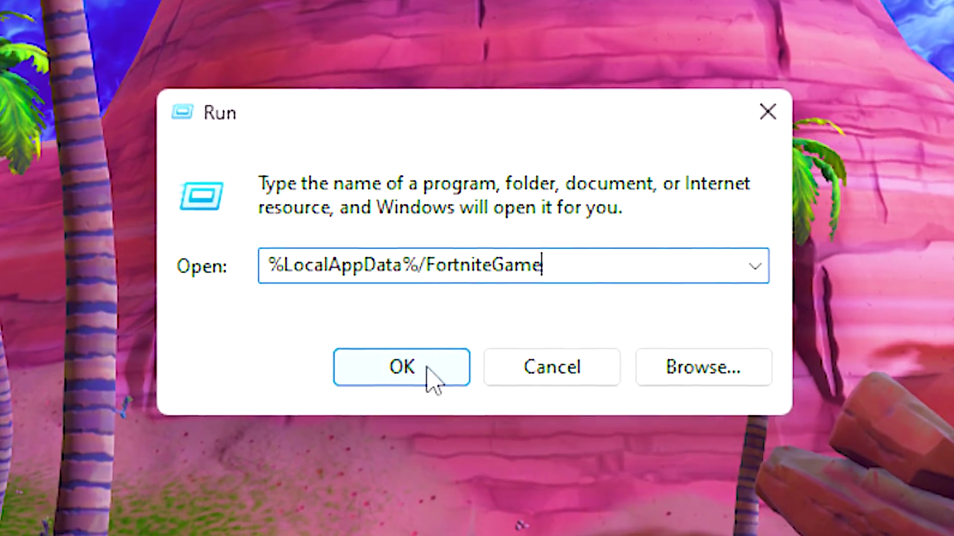
# Open FortniteGame's Saved > Config > WindowsClient folder.
pyautogui.click(431, 378)
pyautogui.doubleClick(239, 159)
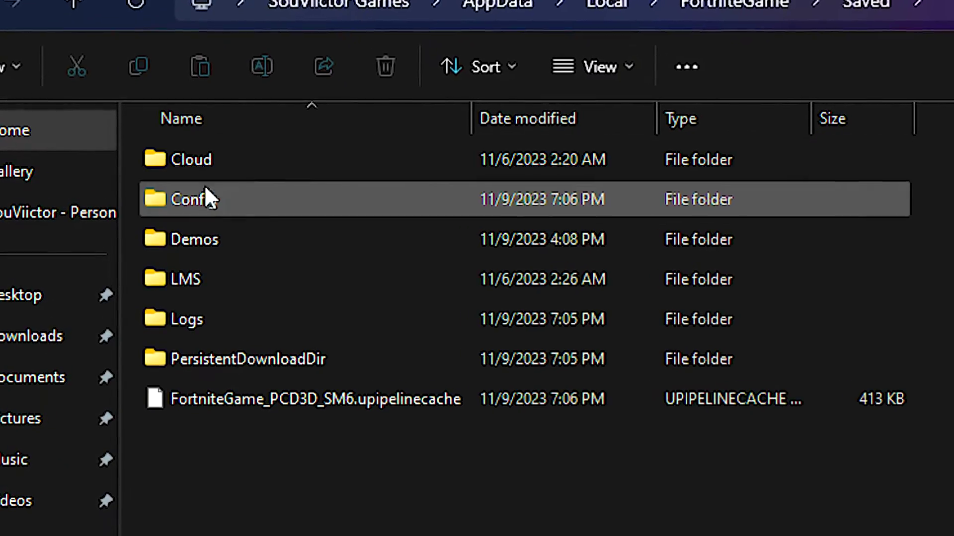
pyautogui.doubleClick(199, 193)
pyautogui.doubleClick(231, 202)
# Bring up the app chooser to open the GameUserSettings file with another app.
pyautogui.click(275, 166)
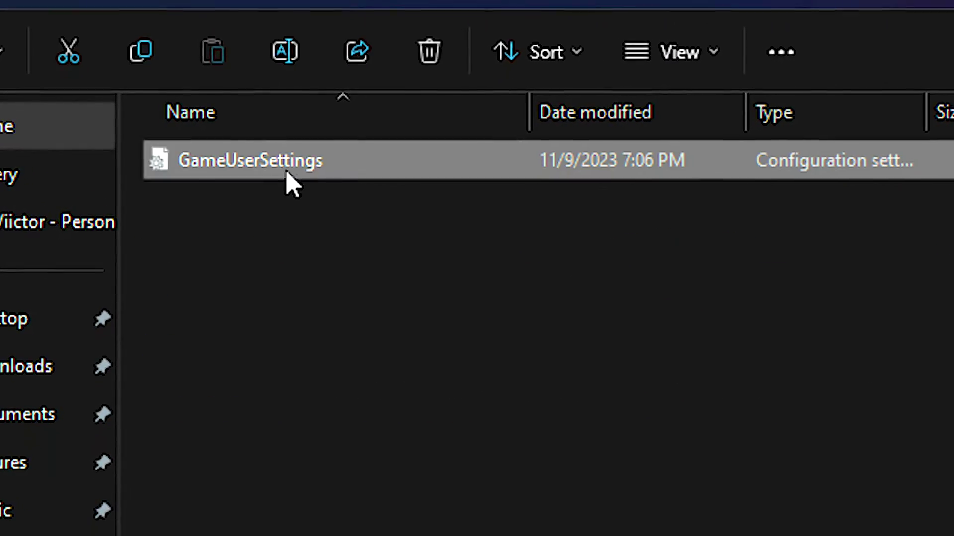
pyautogui.rightClick(412, 166)
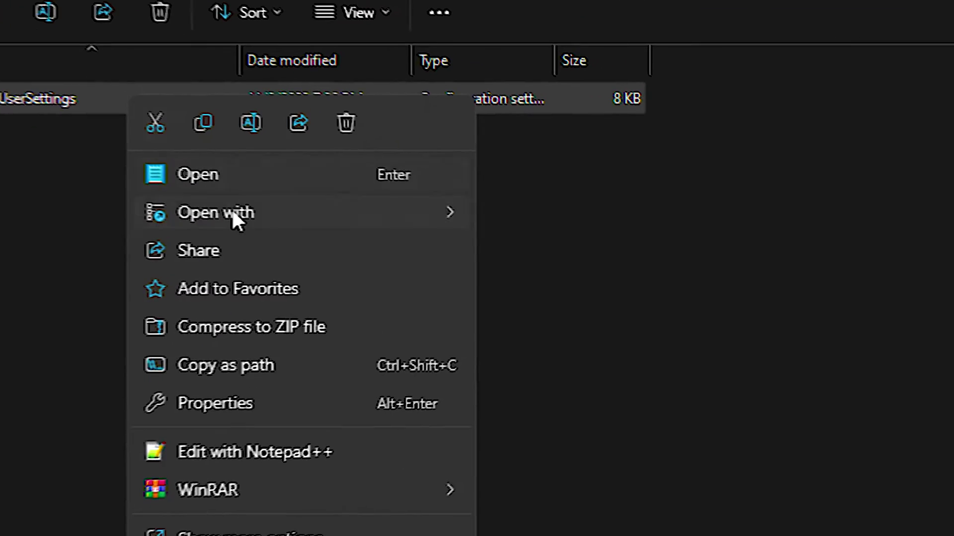
pyautogui.moveTo(560, 314)
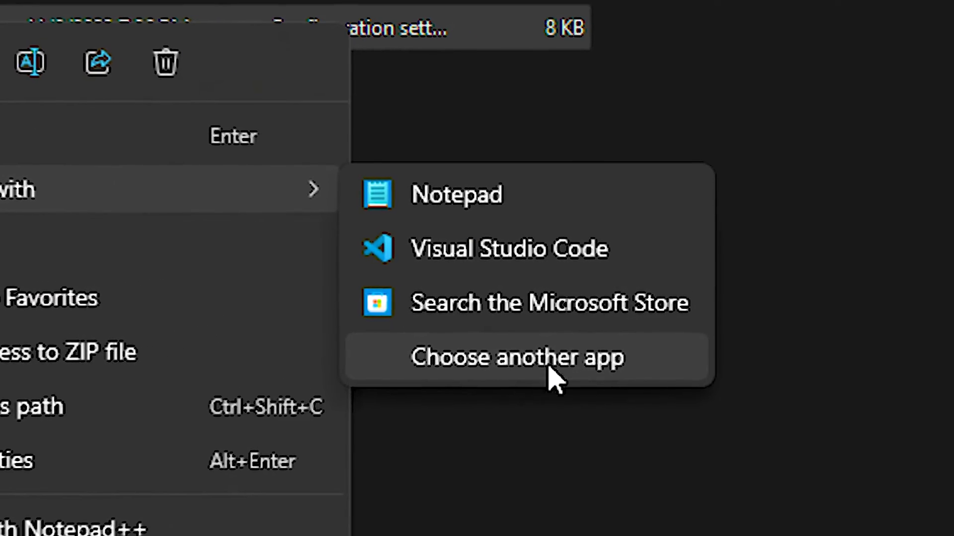
pyautogui.click(572, 348)
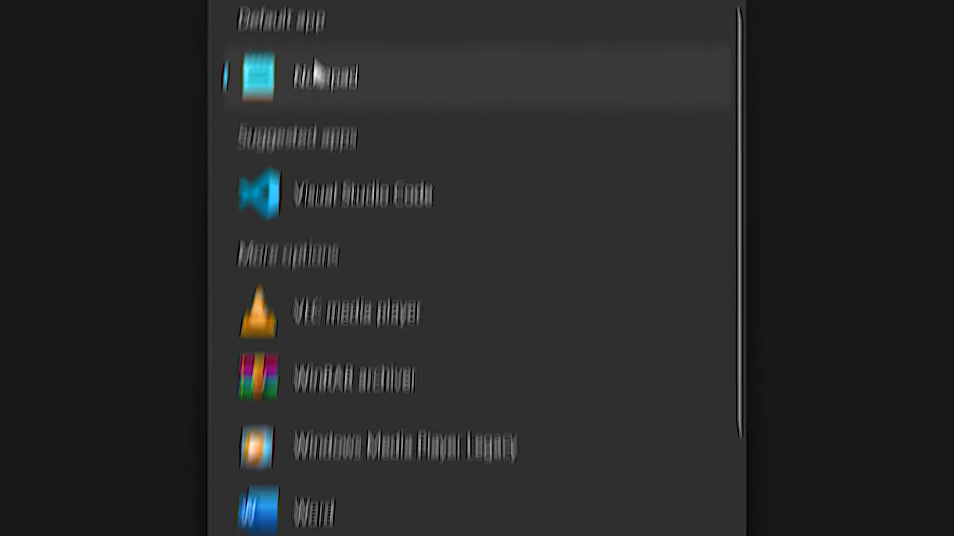
# In Notepad, find ResolutionSizeX, set ResolutionSizeX=800 and ResolutionSizeY=600, and save GameUserSettings.
pyautogui.click(344, 376)
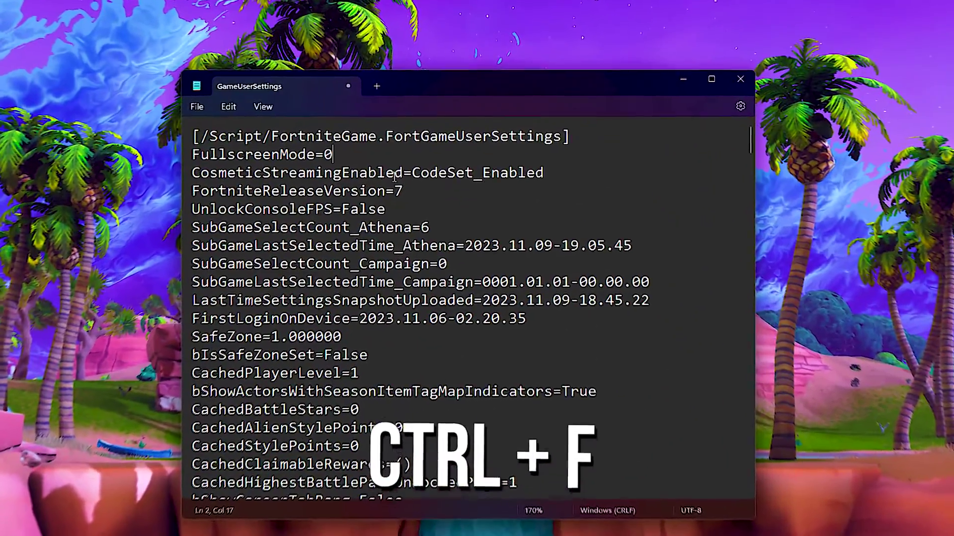
pyautogui.hotkey('ctrl', 'f')
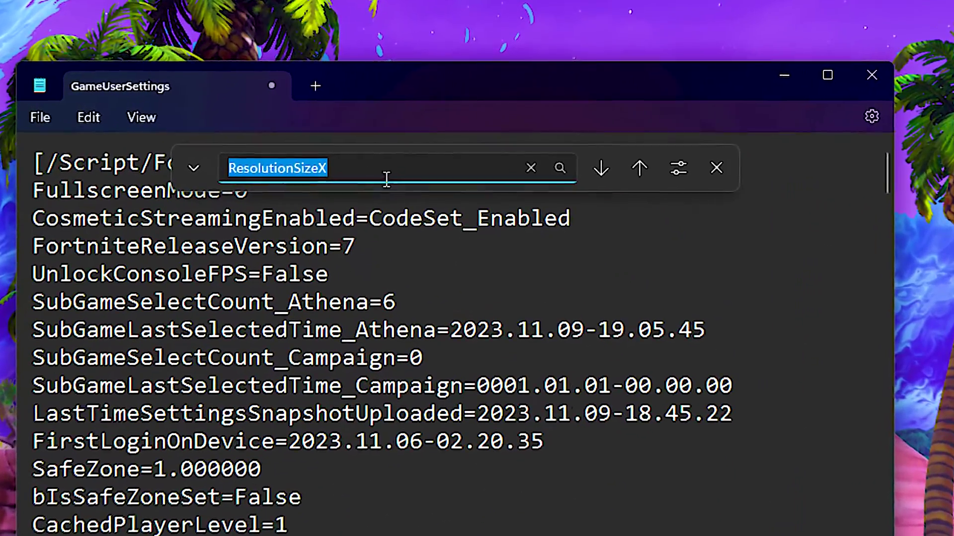
pyautogui.click(385, 157)
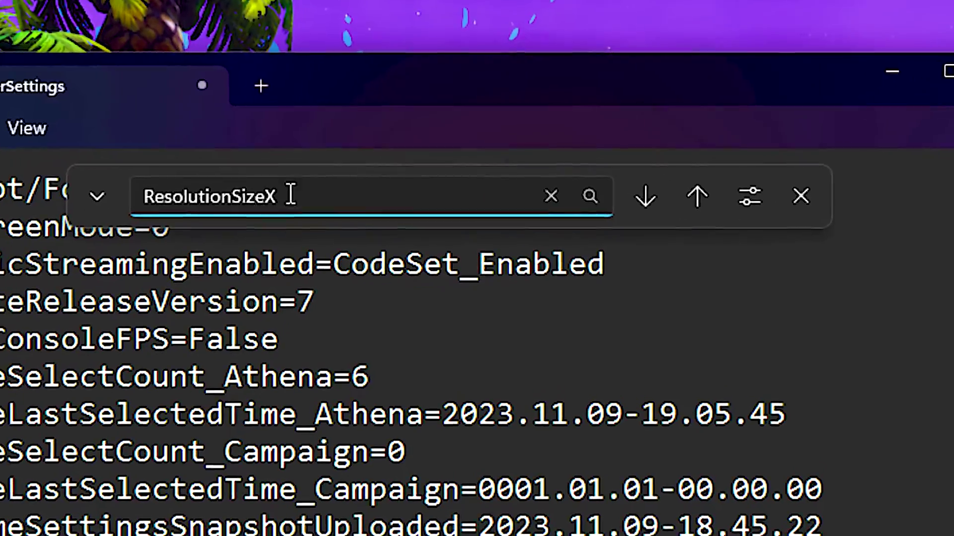
pyautogui.press('Return')
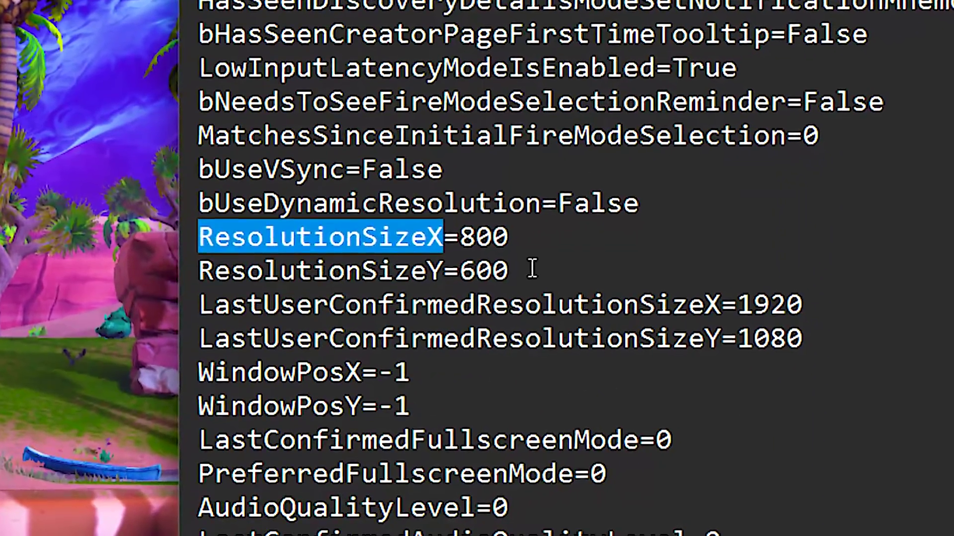
pyautogui.moveTo(529, 266); pyautogui.dragTo(225, 226)
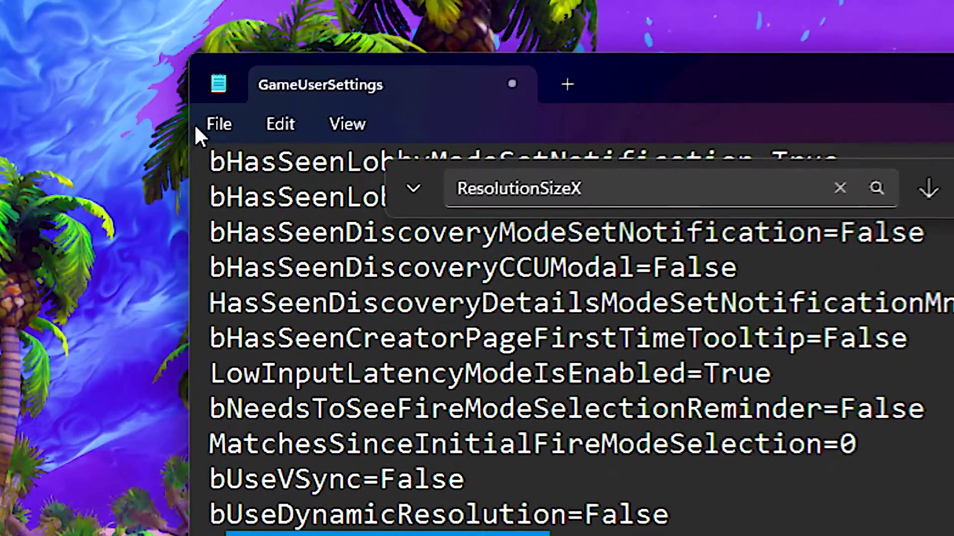
pyautogui.click(185, 68)
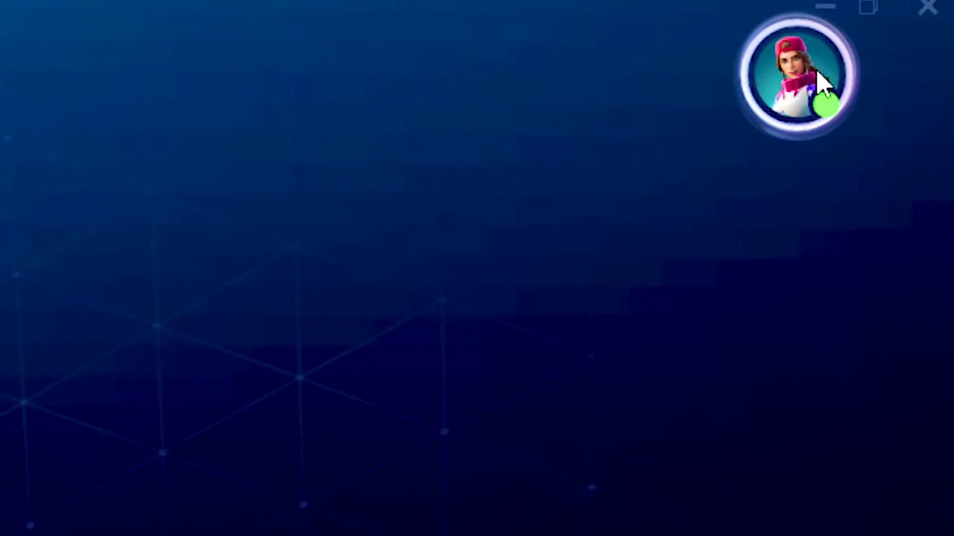
# In Fortnite's Video settings, lower View Distance from Medium to Near.
pyautogui.click(822, 82)
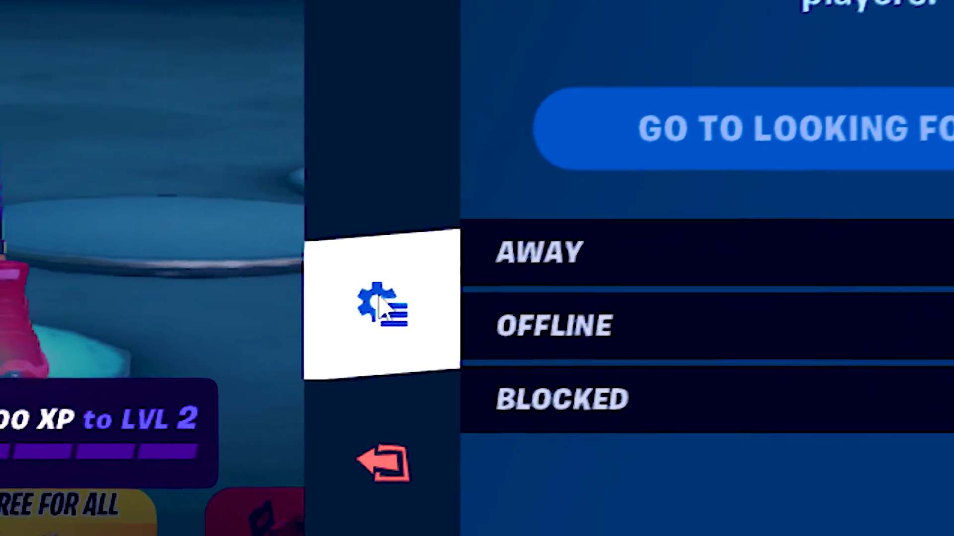
pyautogui.click(380, 308)
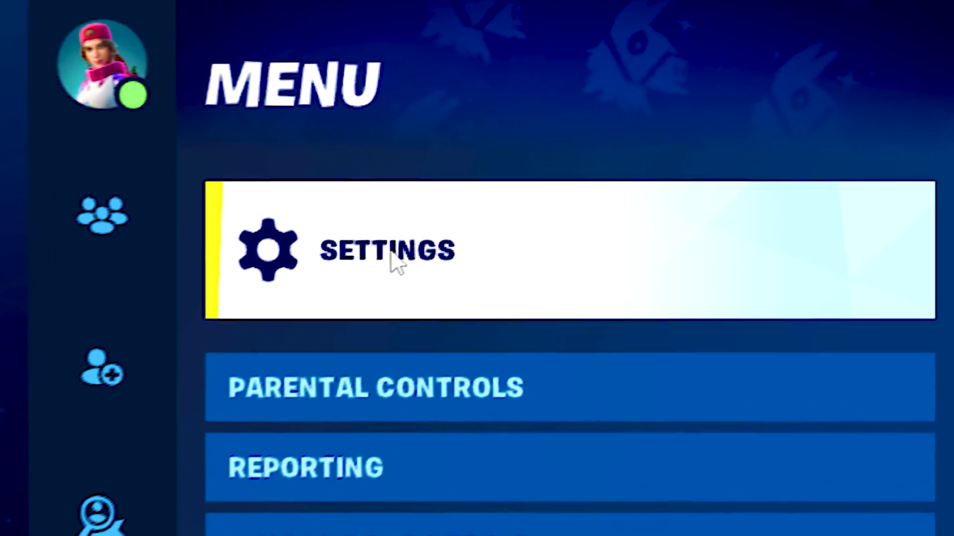
pyautogui.click(398, 263)
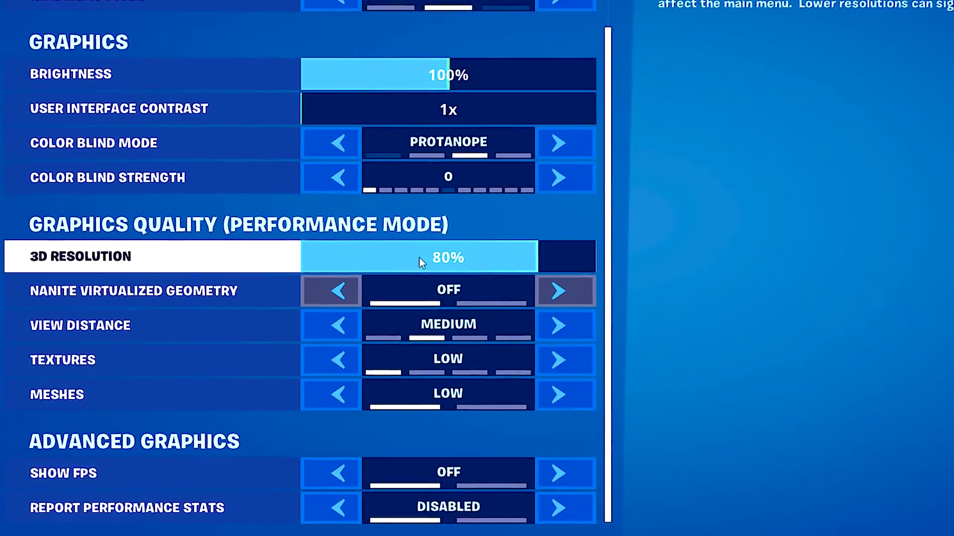
pyautogui.click(337, 325)
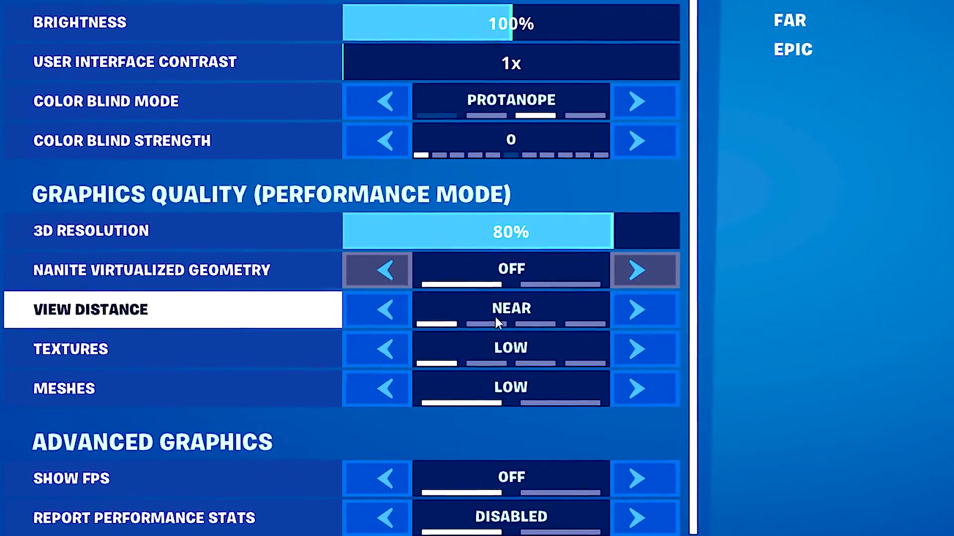